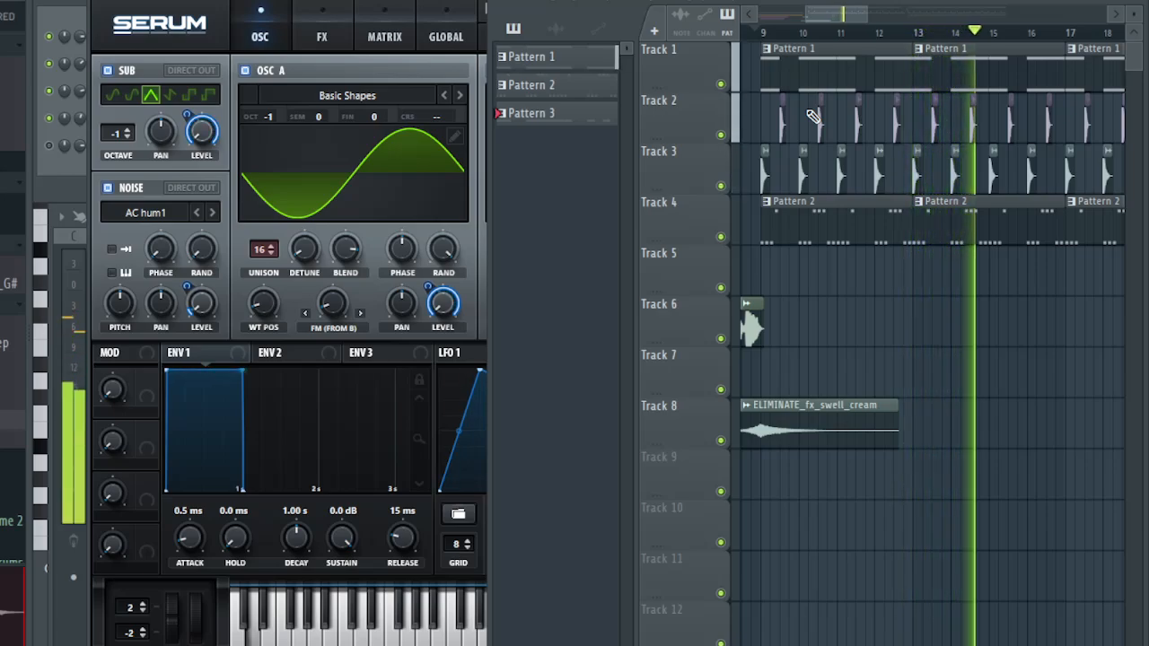
- Stop playback and examine Serum's global unison settings along with LFO 1's modulation of oscillator A's unison warp
{"action": "key", "text": "space"}
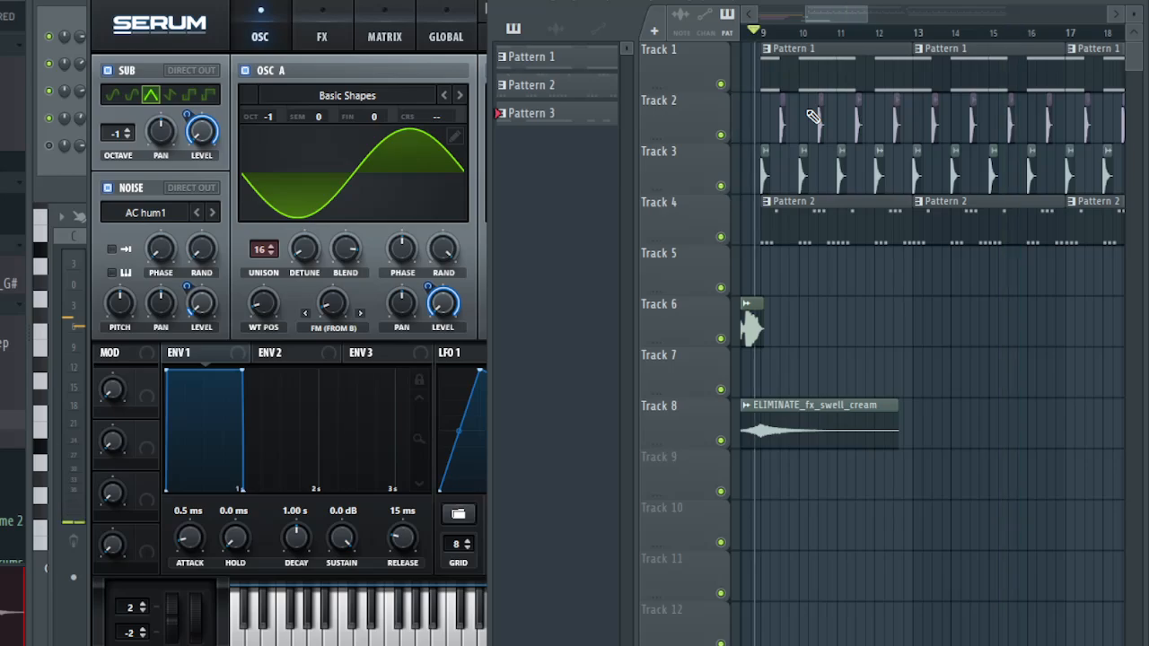
{"action": "left_click", "coordinate": [593, 1]}
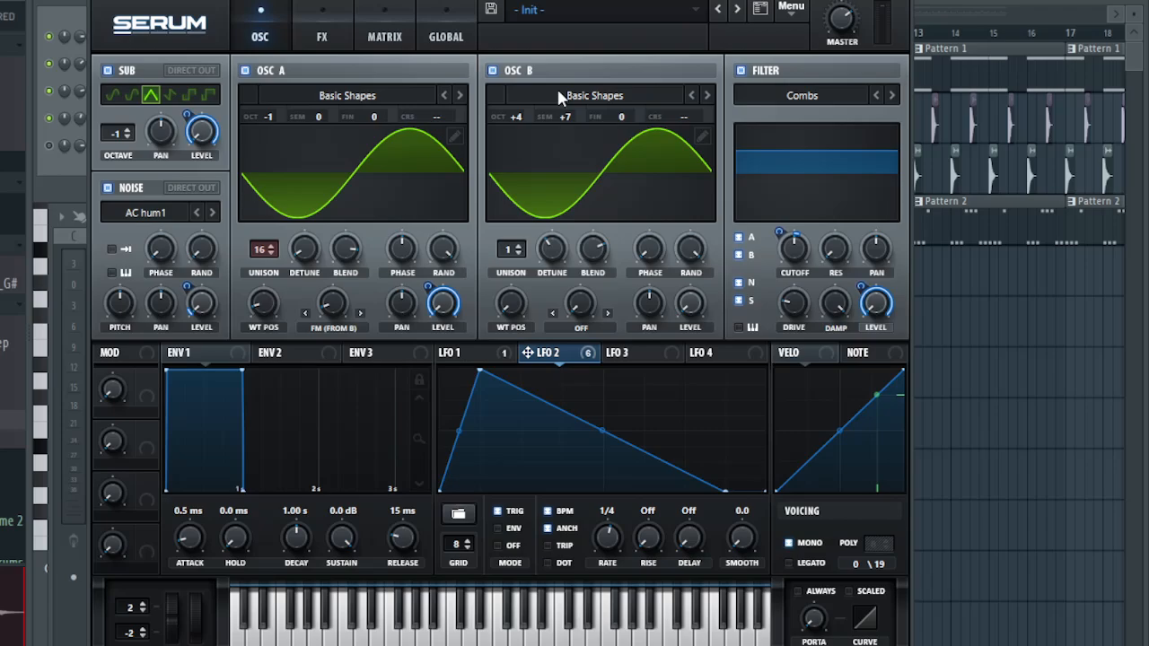
{"action": "left_click", "coordinate": [464, 35]}
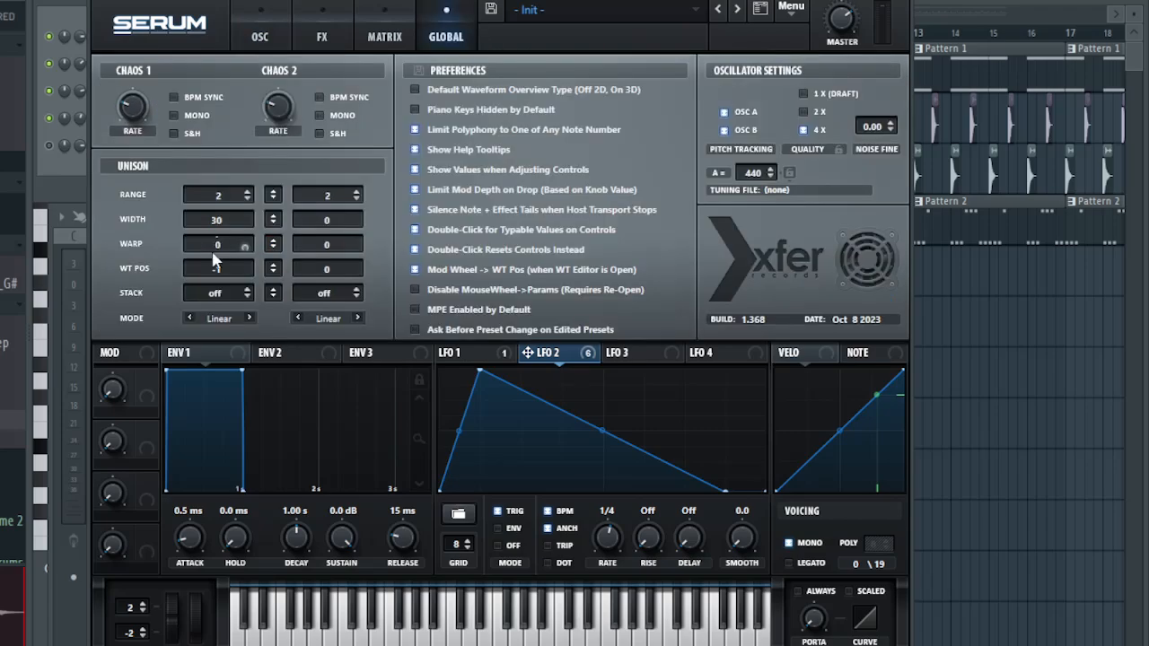
{"action": "left_click", "coordinate": [482, 359]}
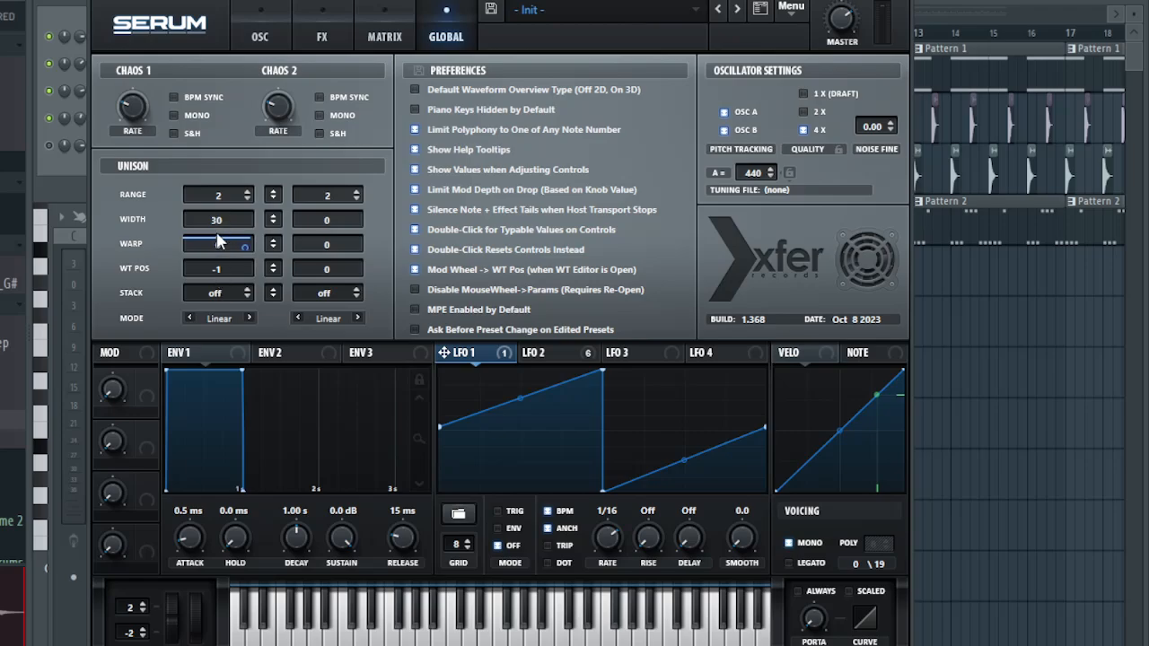
{"action": "type", "text": "0"}
- Audition oscillator A with its unison reduced to 1 voice, and restore it to 16 voices
{"action": "left_click", "coordinate": [271, 19]}
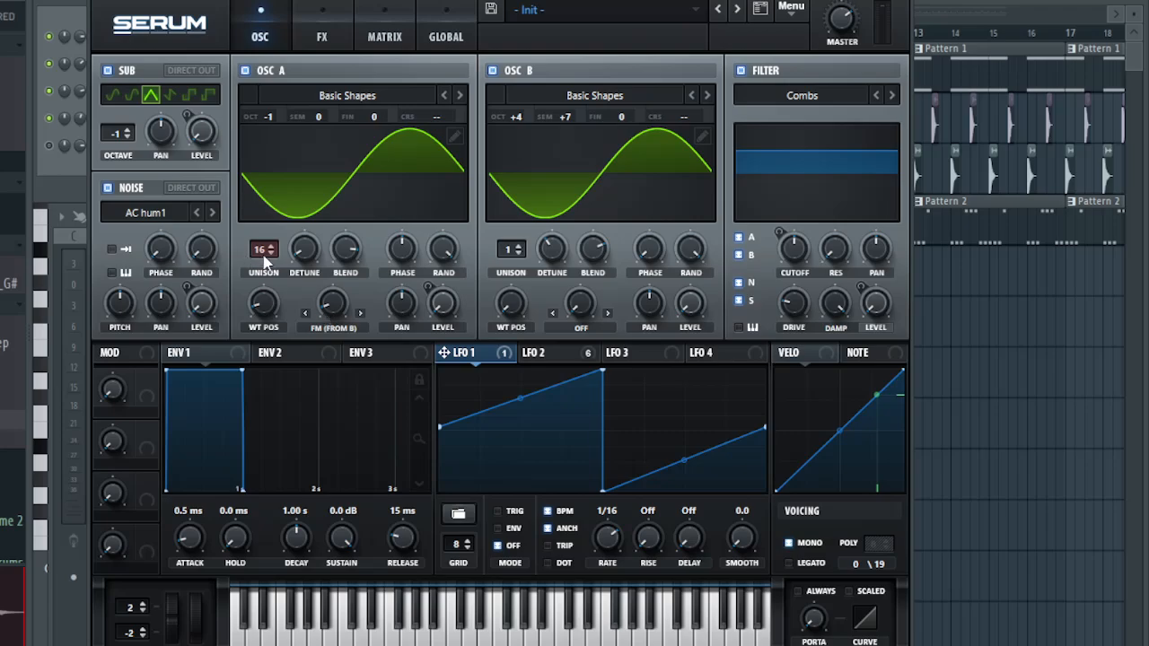
{"action": "left_click_drag", "start_coordinate": [259, 250], "coordinate": [344, 476]}
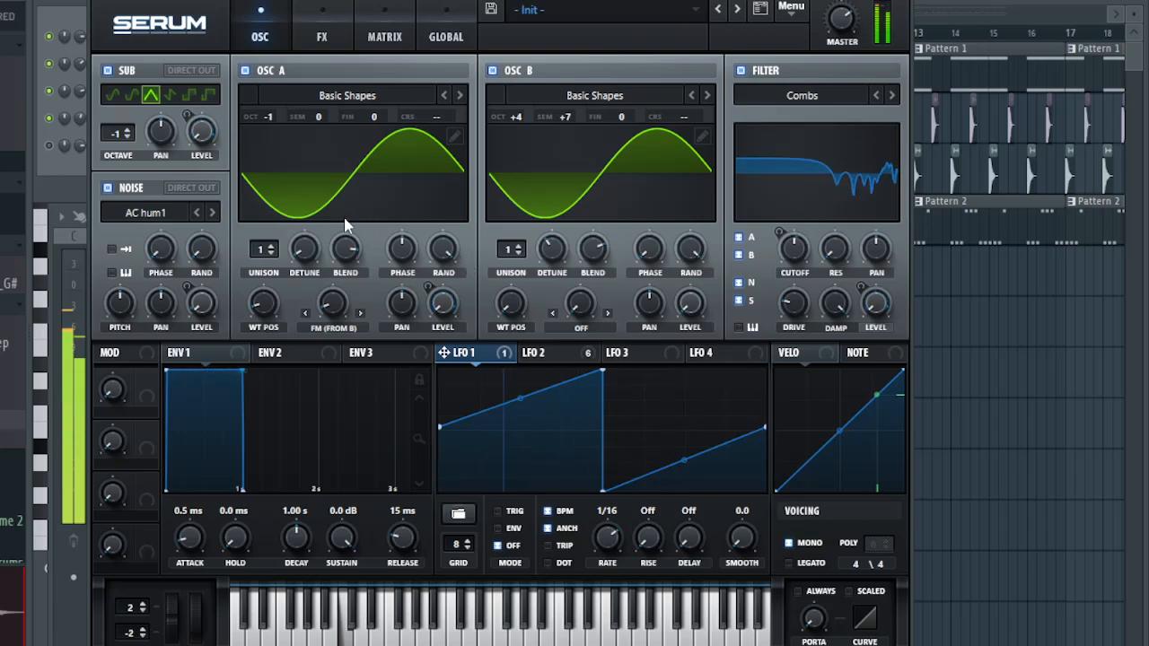
{"action": "left_click_drag", "start_coordinate": [266, 261], "coordinate": [269, 171]}
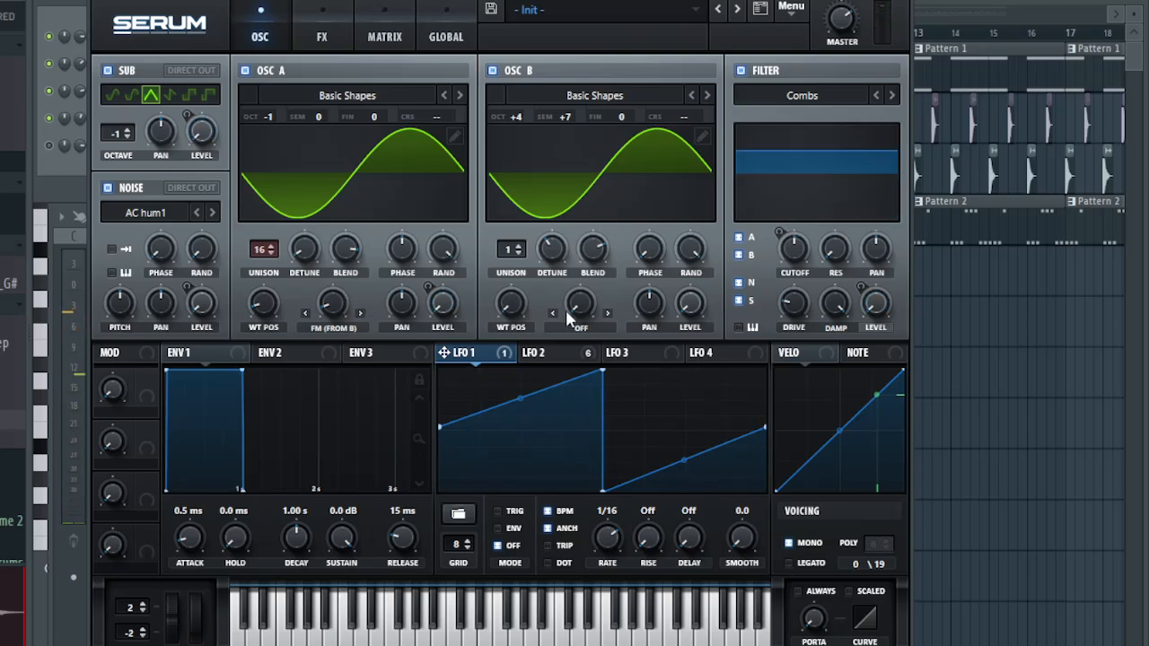
- Show LFO 2's shape and check its assignments to the sub oscillator level and filter cutoff
{"action": "left_click", "coordinate": [532, 355]}
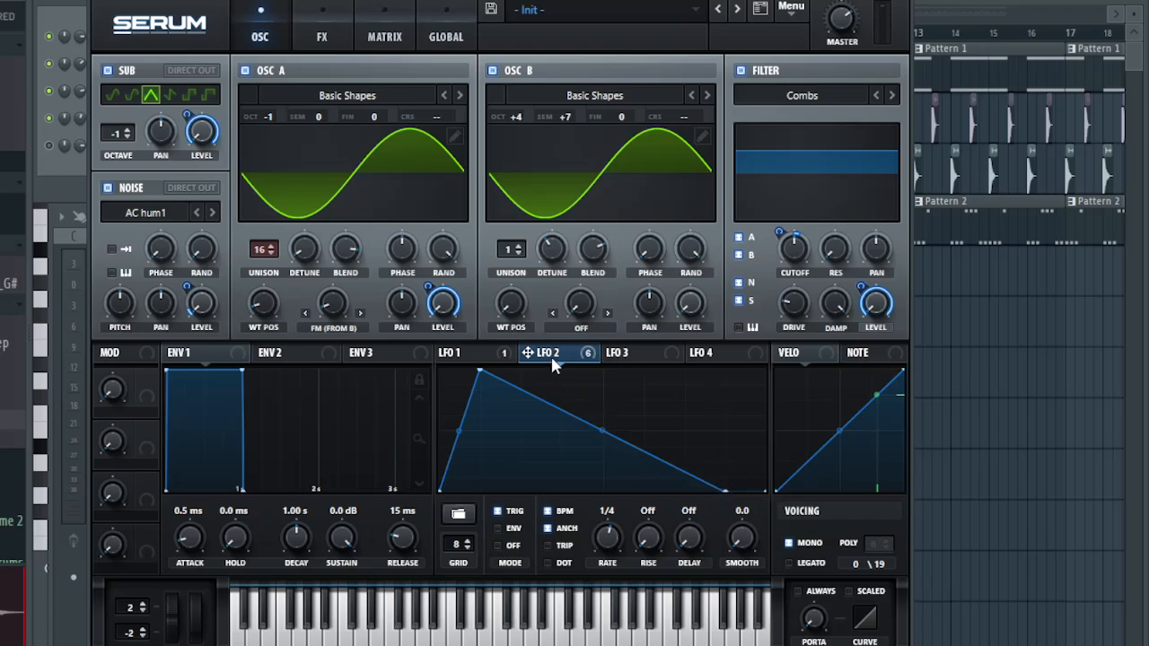
{"action": "right_click", "coordinate": [189, 137]}
{"action": "right_click", "coordinate": [794, 262]}
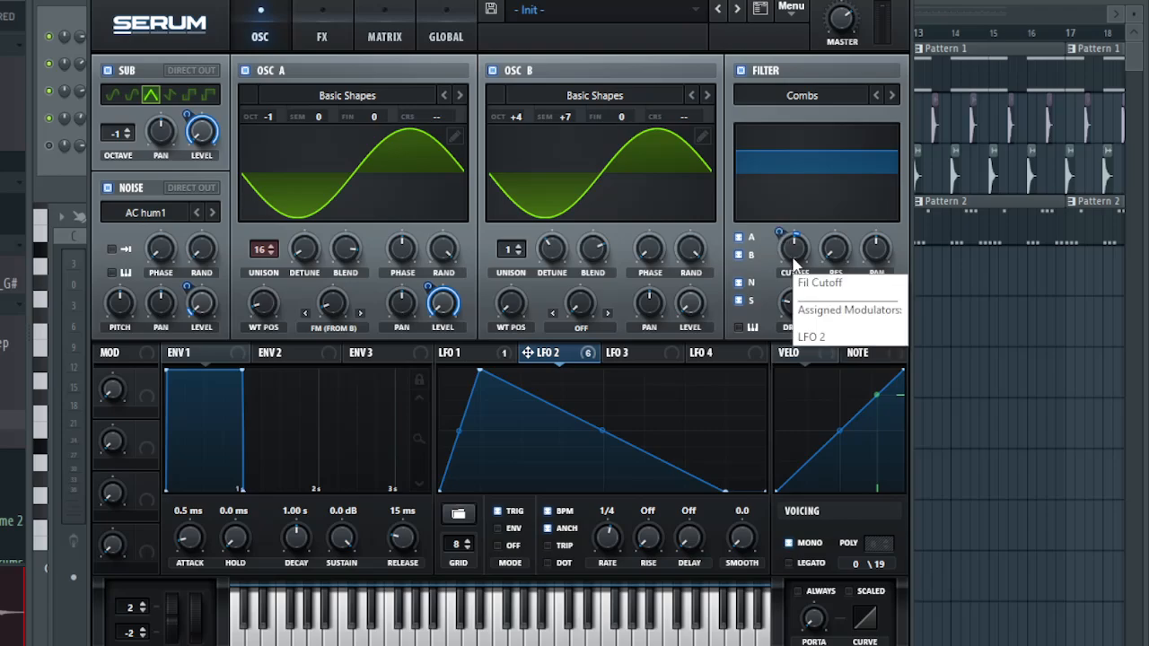
- Review the available filter type categories without changing the type, and check the filter cutoff value and its modulation
{"action": "left_click", "coordinate": [792, 144]}
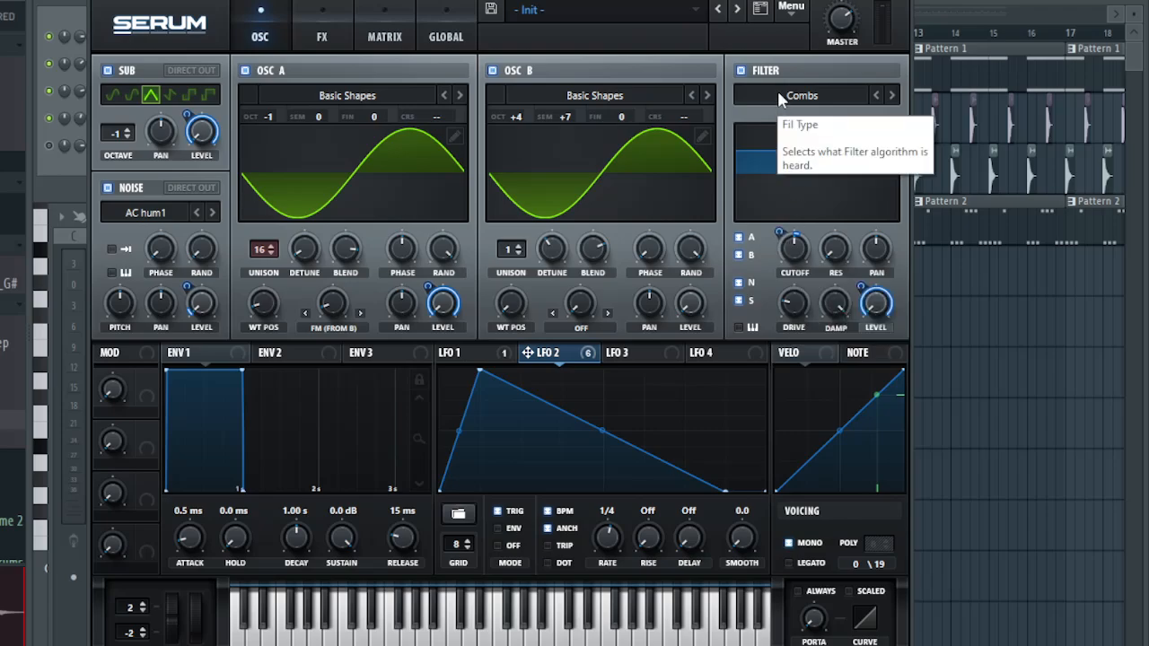
{"action": "left_click", "coordinate": [822, 97]}
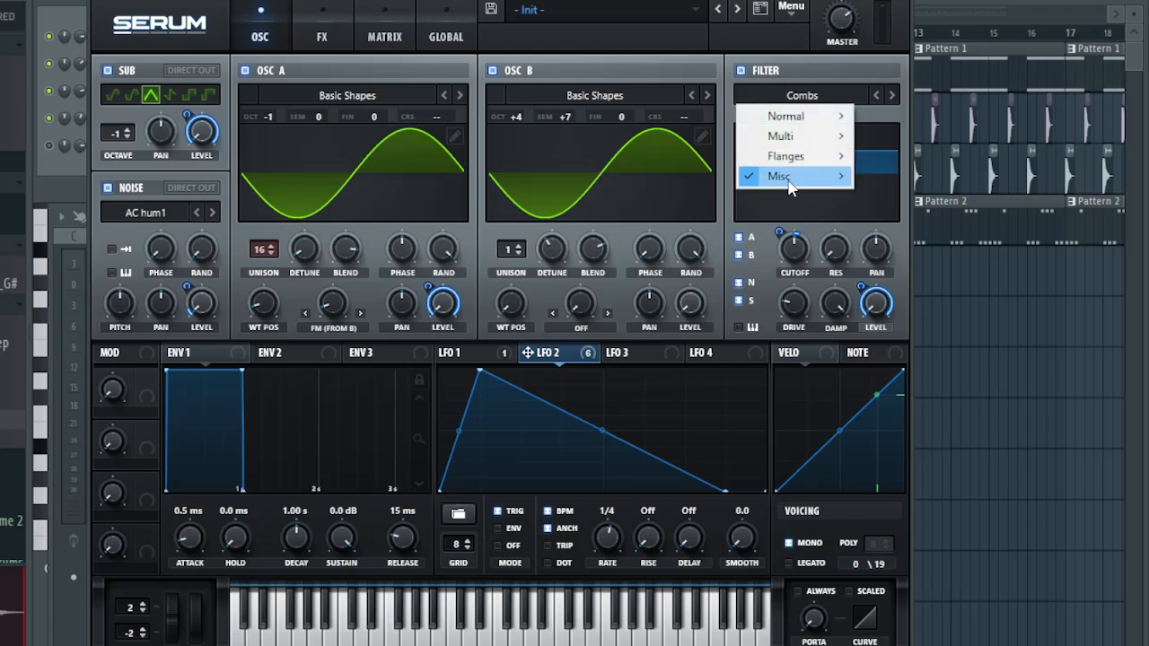
{"action": "left_click", "coordinate": [817, 91]}
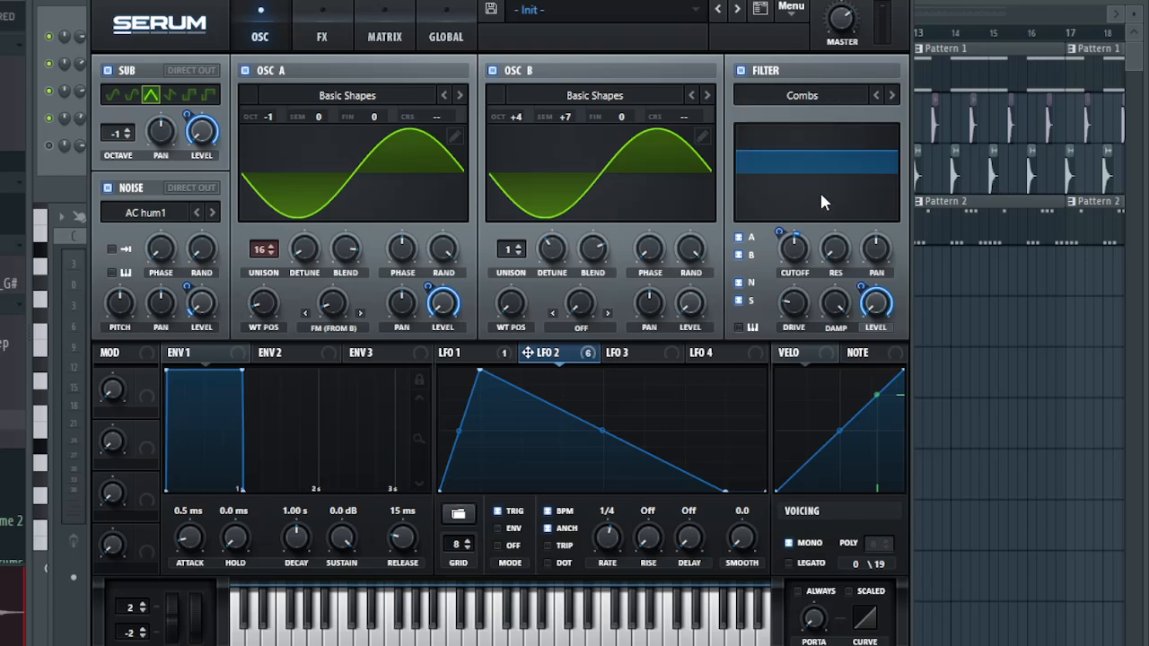
{"action": "right_click", "coordinate": [794, 262]}
{"action": "left_click", "coordinate": [787, 260]}
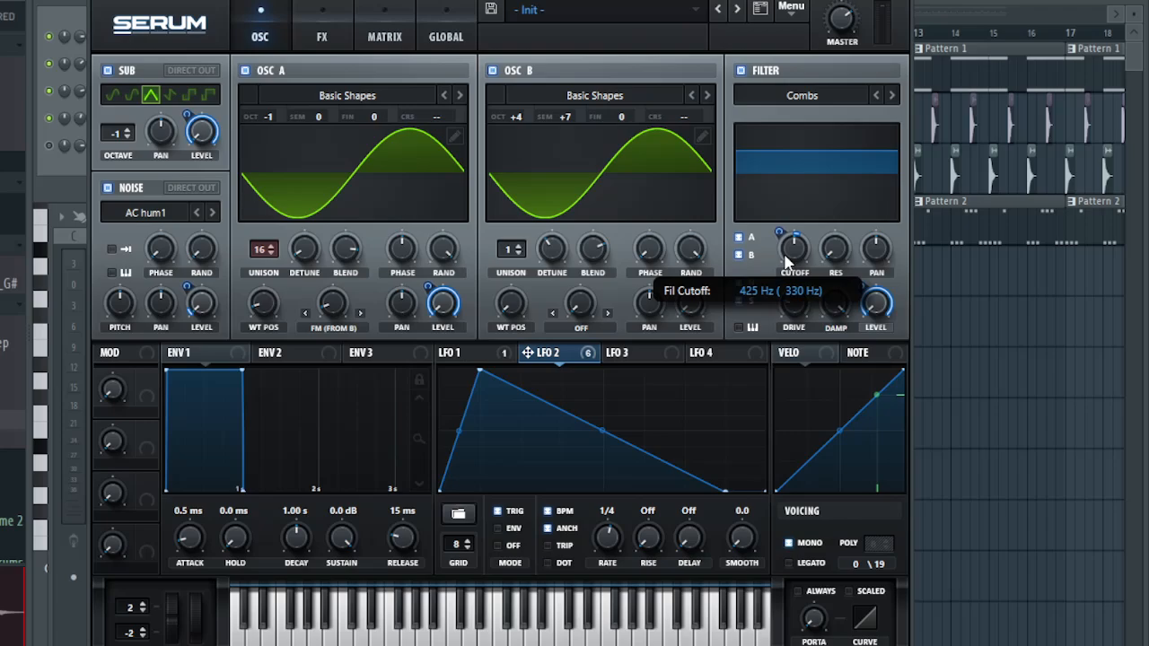
{"action": "mouse_move", "coordinate": [779, 229]}
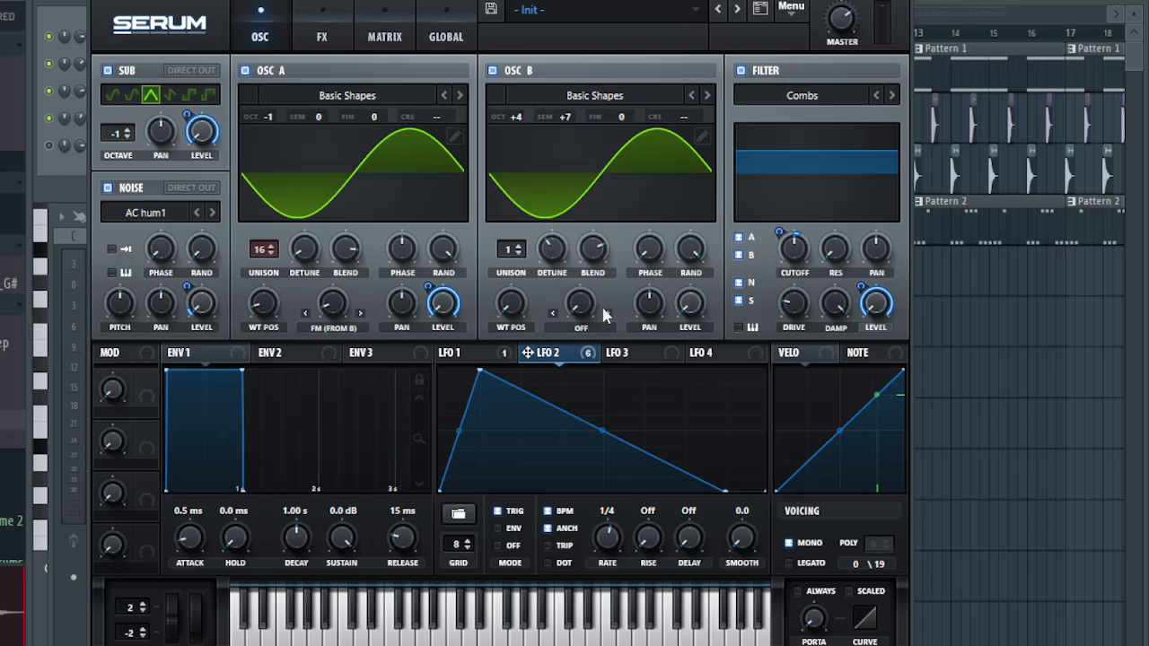
- Check oscillator A's unison detune and blend values, and play a note to hear the patch
{"action": "left_click", "coordinate": [303, 255]}
{"action": "left_click", "coordinate": [350, 251]}
{"action": "key", "text": "z"}
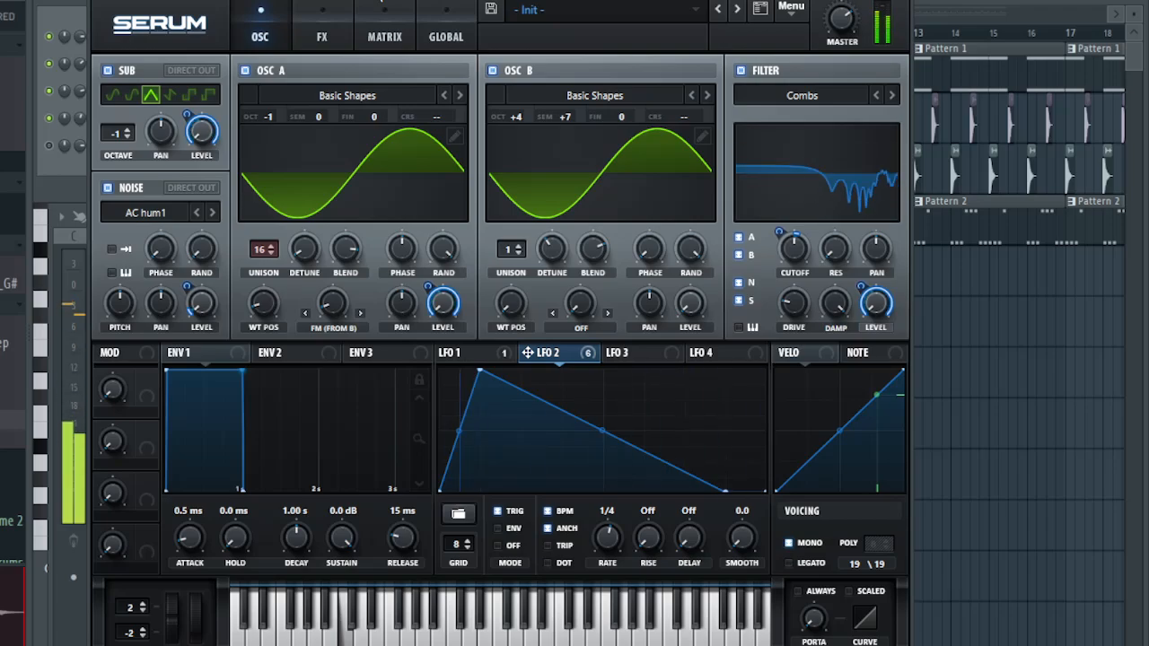
- Examine the distortion effect's filter frequency and the amount of its LFO 2 modulation in the modulation matrix
{"action": "left_click", "coordinate": [310, 41]}
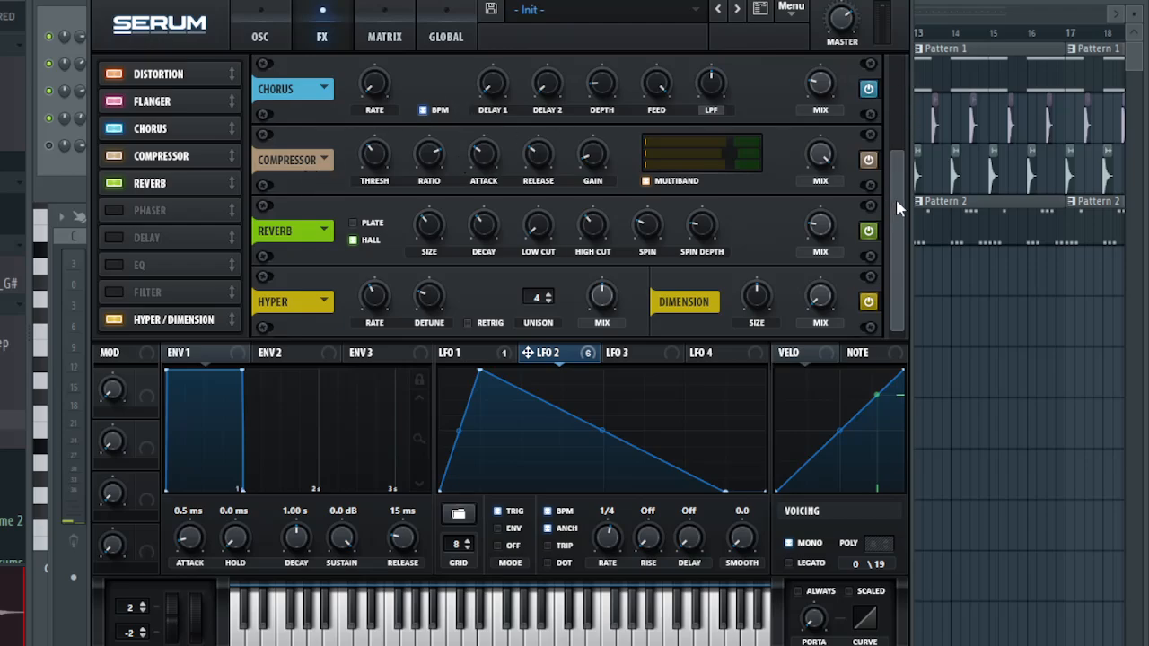
{"action": "left_click_drag", "start_coordinate": [896, 207], "coordinate": [899, 94]}
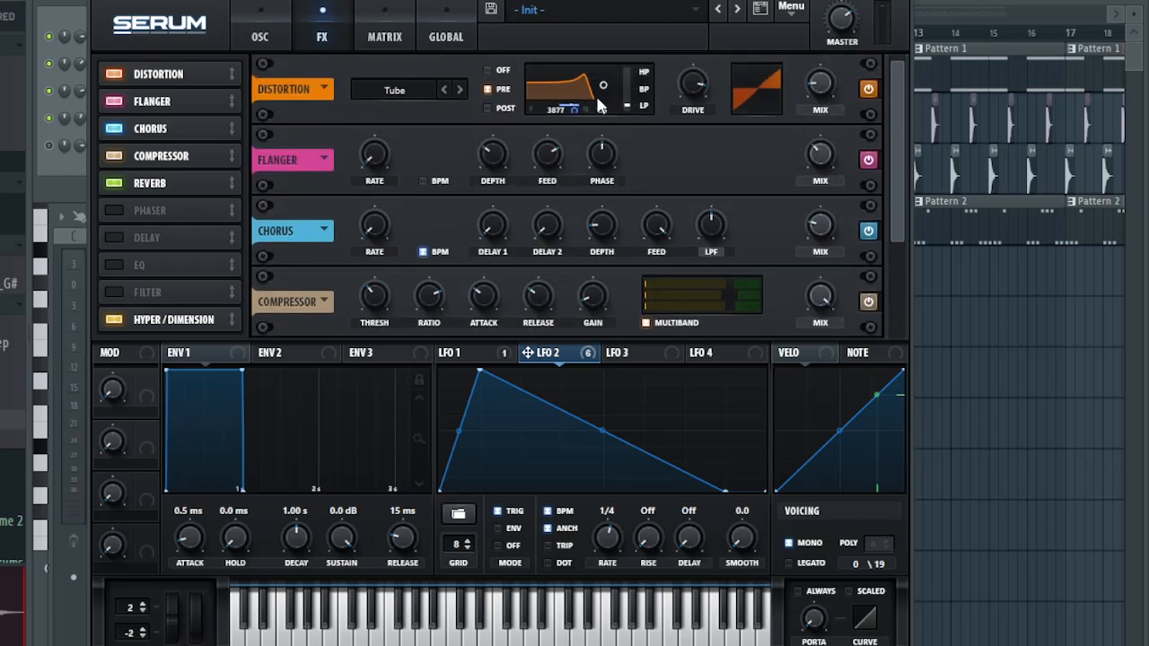
{"action": "mouse_move", "coordinate": [571, 109]}
{"action": "left_click", "coordinate": [404, 36]}
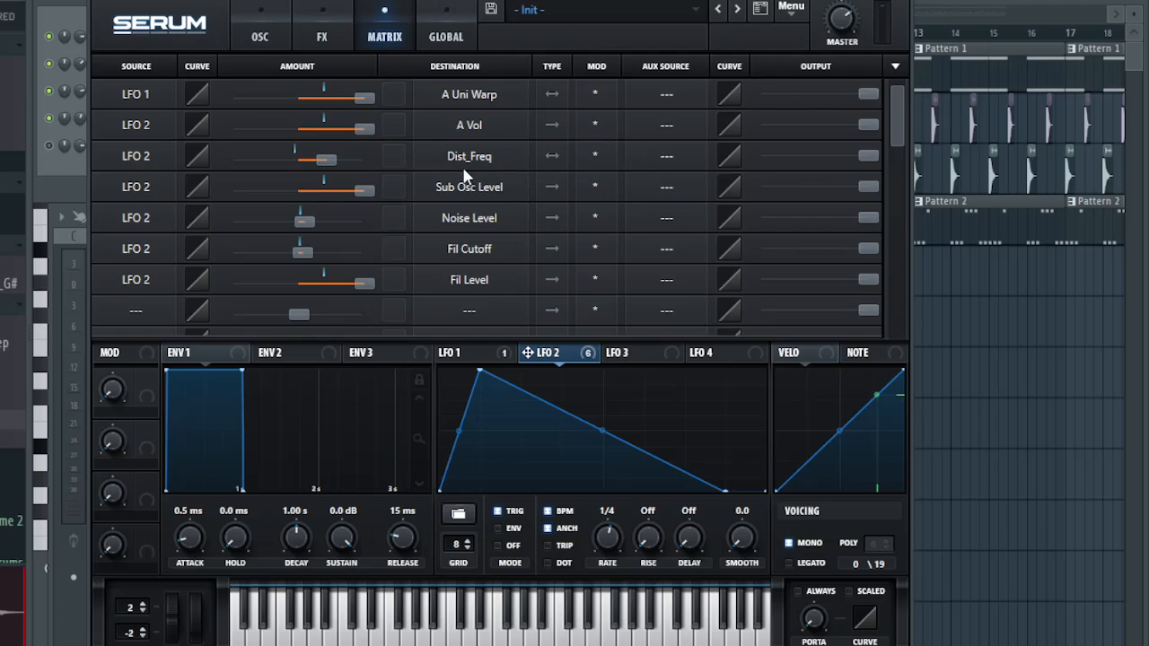
{"action": "mouse_move", "coordinate": [325, 156]}
{"action": "left_click", "coordinate": [435, 25]}
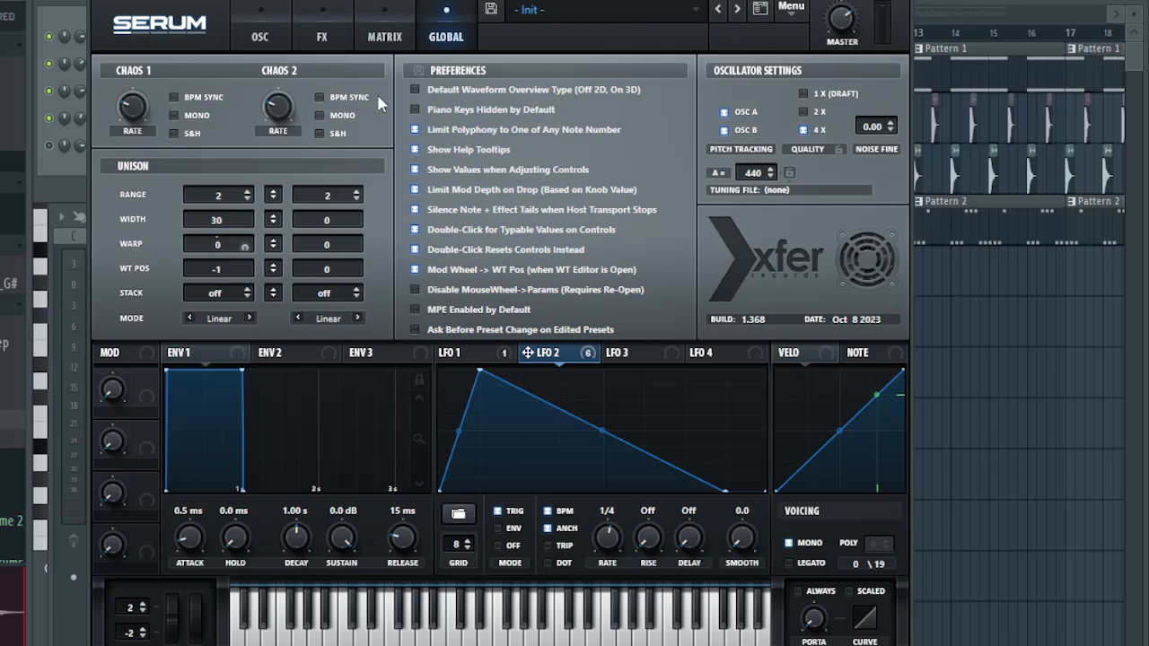
- Review the distortion drive and mix, the flanger depth and mix, and the chorus rate, depth, feedback and mix
{"action": "left_click", "coordinate": [323, 41]}
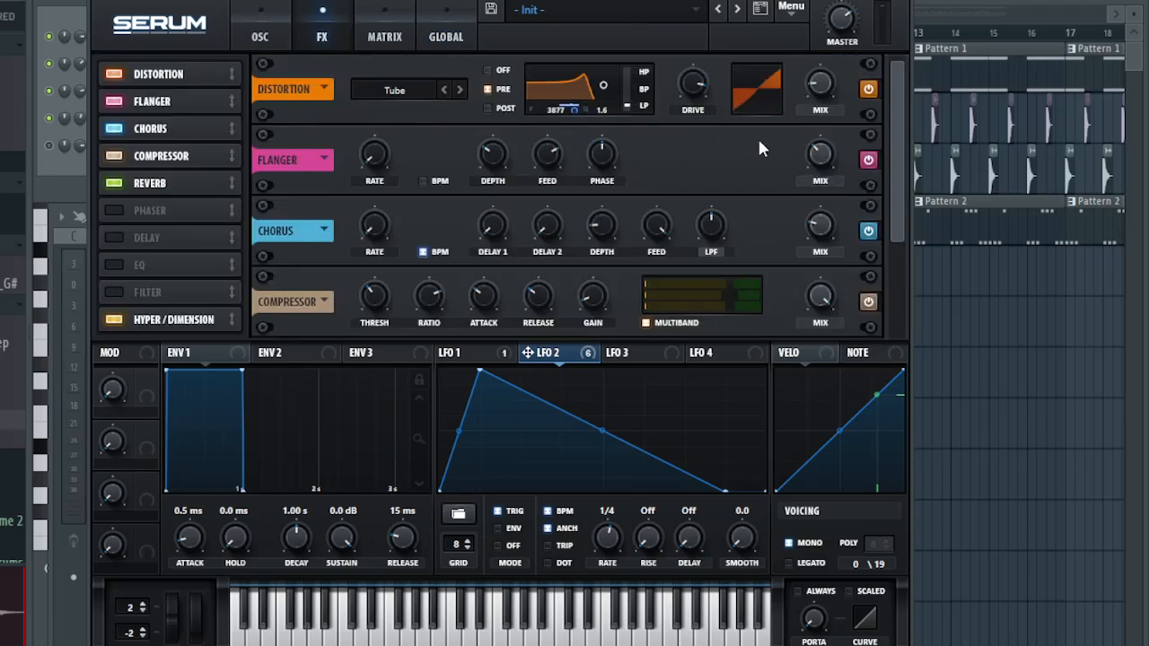
{"action": "mouse_move", "coordinate": [691, 85]}
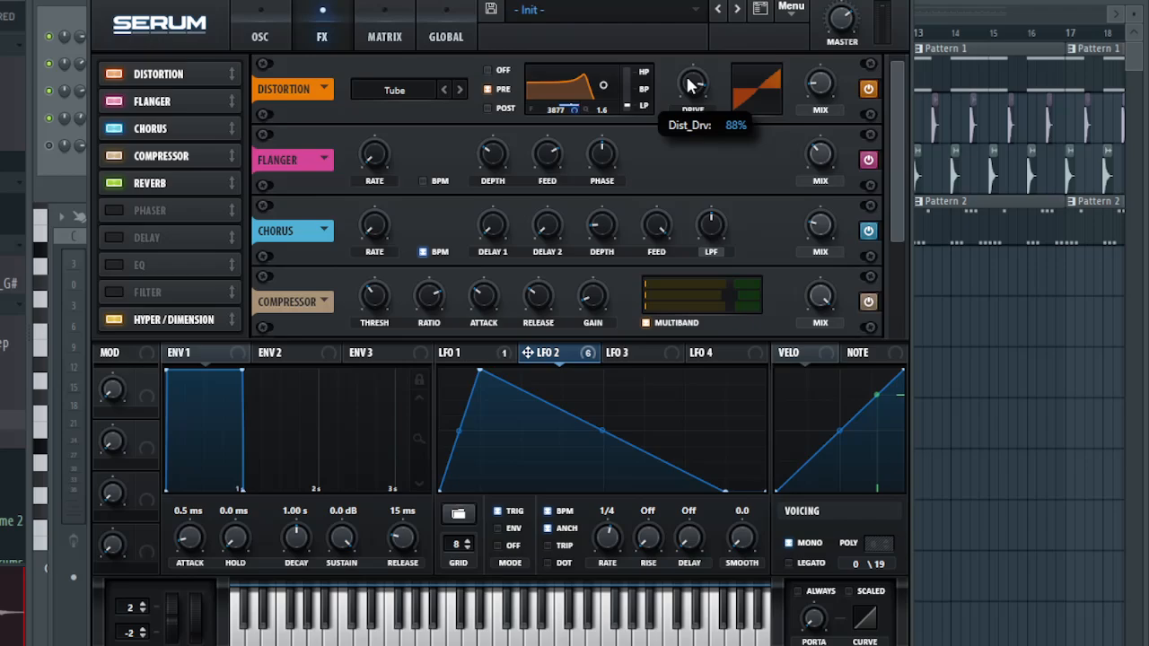
{"action": "mouse_move", "coordinate": [819, 87]}
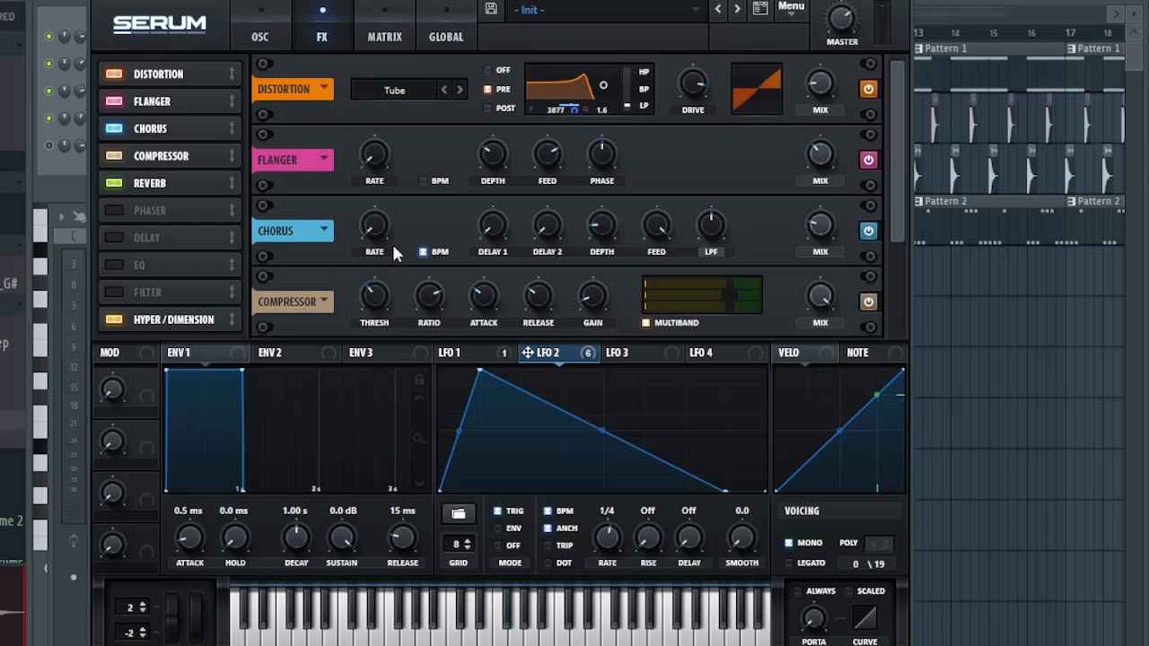
{"action": "mouse_move", "coordinate": [489, 152]}
{"action": "mouse_move", "coordinate": [820, 167]}
{"action": "mouse_move", "coordinate": [377, 233]}
{"action": "mouse_move", "coordinate": [598, 231]}
{"action": "mouse_move", "coordinate": [659, 231]}
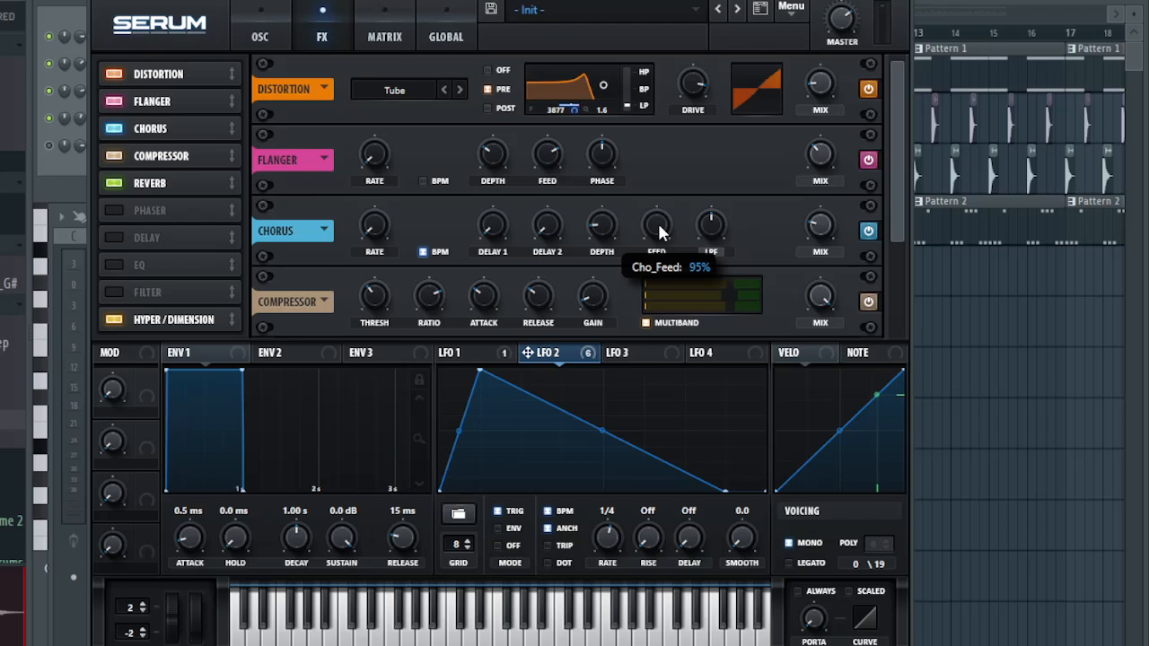
{"action": "mouse_move", "coordinate": [819, 238]}
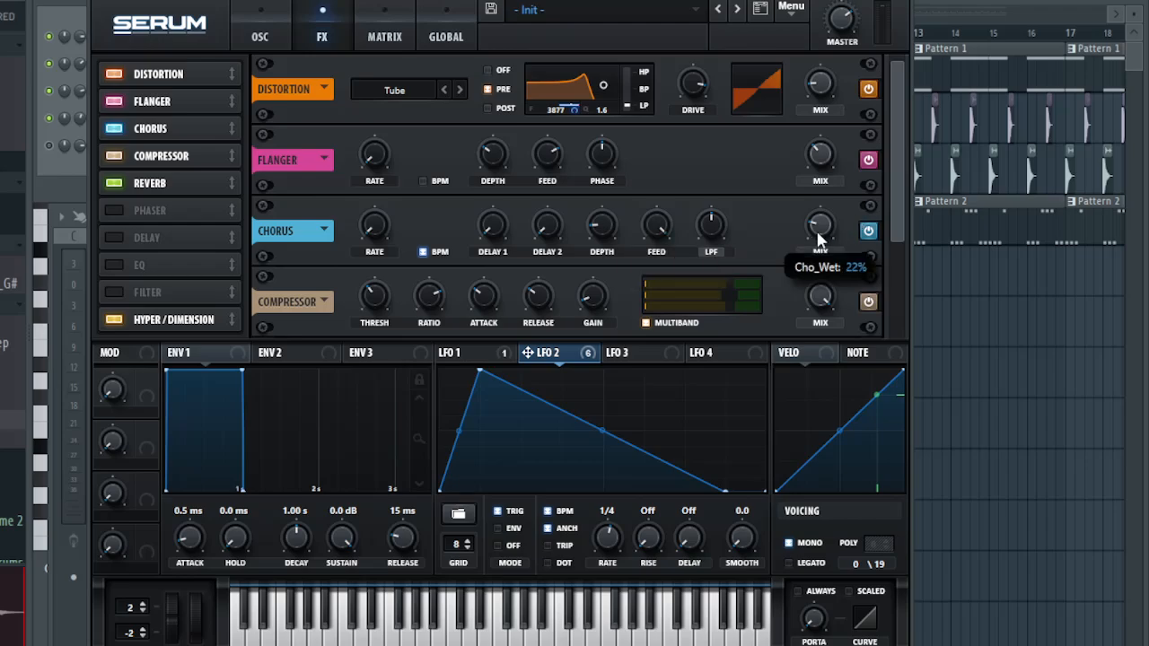
- Check the multiband compressor's threshold and gain values
{"action": "left_click_drag", "start_coordinate": [900, 207], "coordinate": [889, 292]}
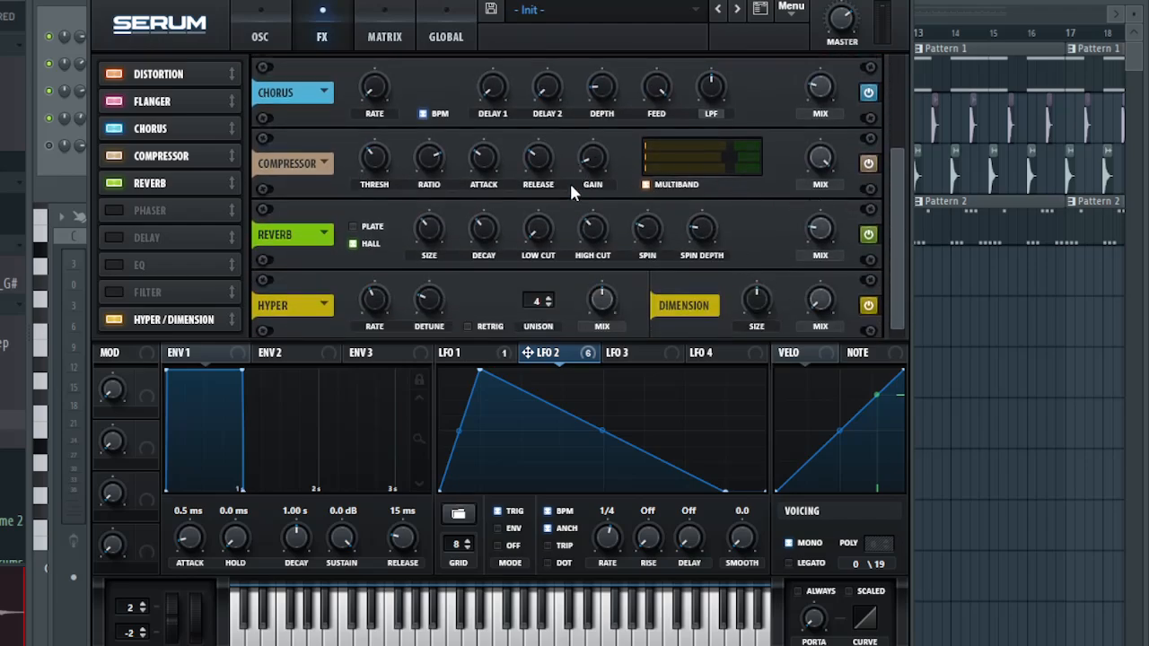
{"action": "mouse_move", "coordinate": [375, 165]}
{"action": "mouse_move", "coordinate": [585, 162]}
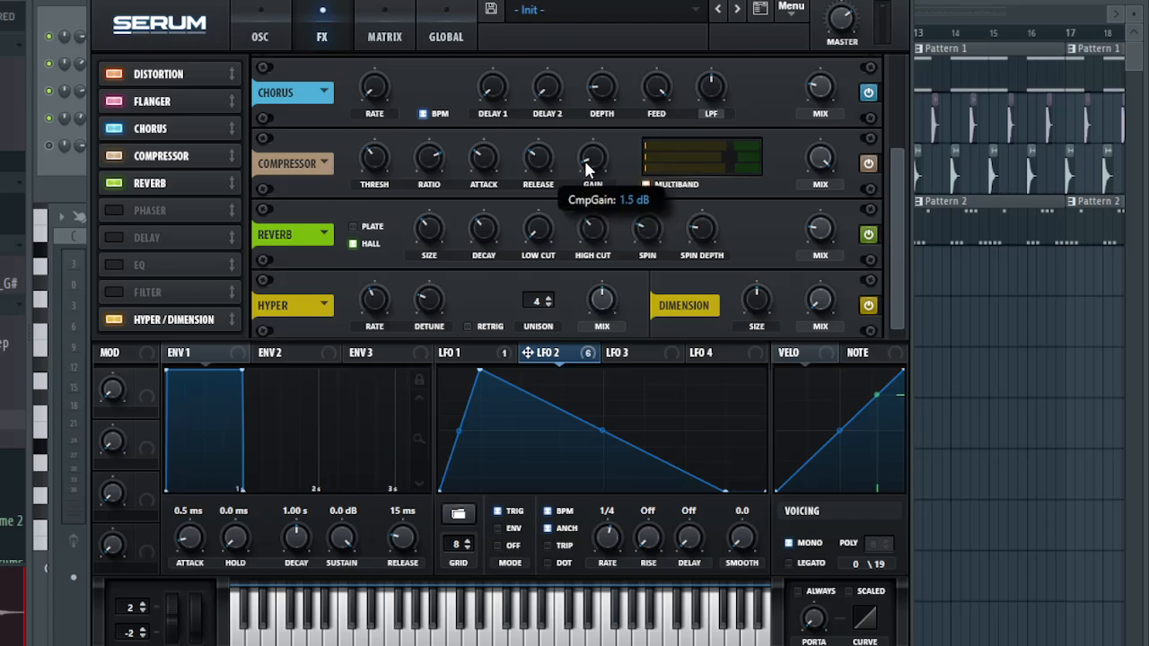
{"action": "left_click_drag", "start_coordinate": [586, 163], "coordinate": [589, 155]}
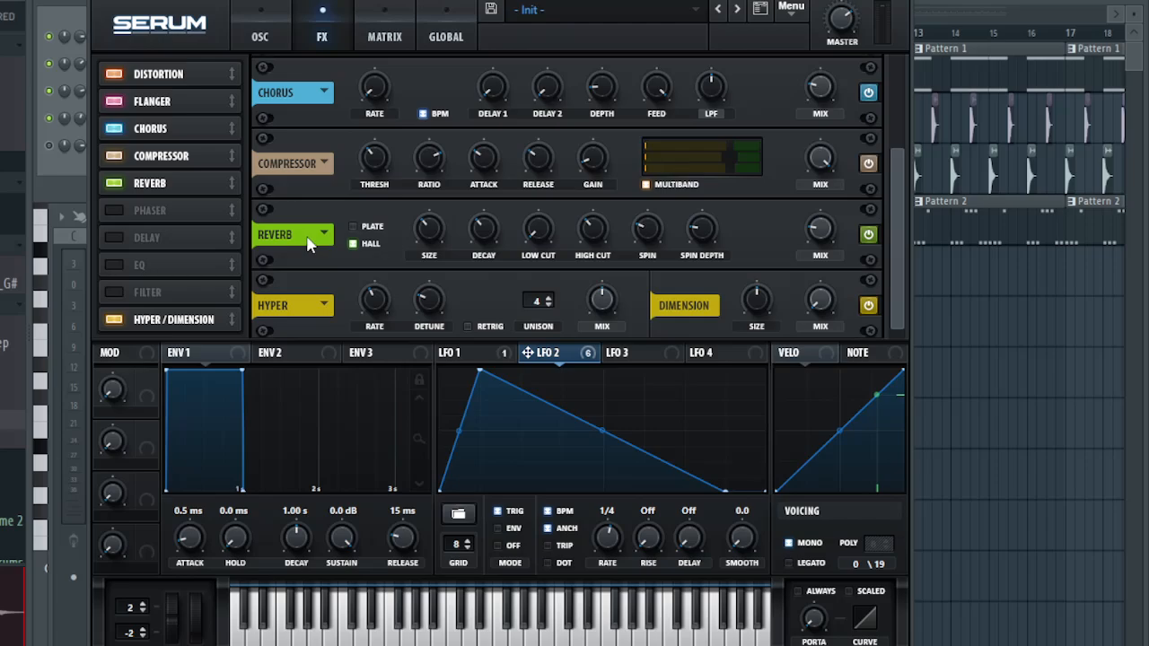
- Switch the reverb to Plate mode and check its size value
{"action": "left_click", "coordinate": [354, 228]}
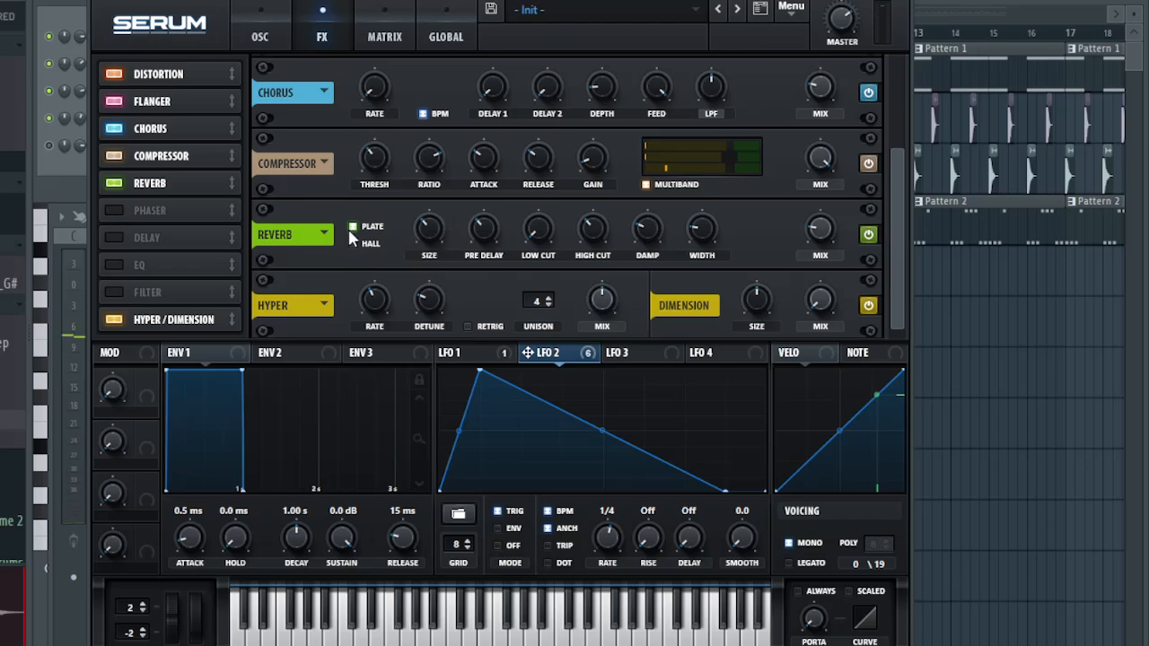
{"action": "mouse_move", "coordinate": [428, 230]}
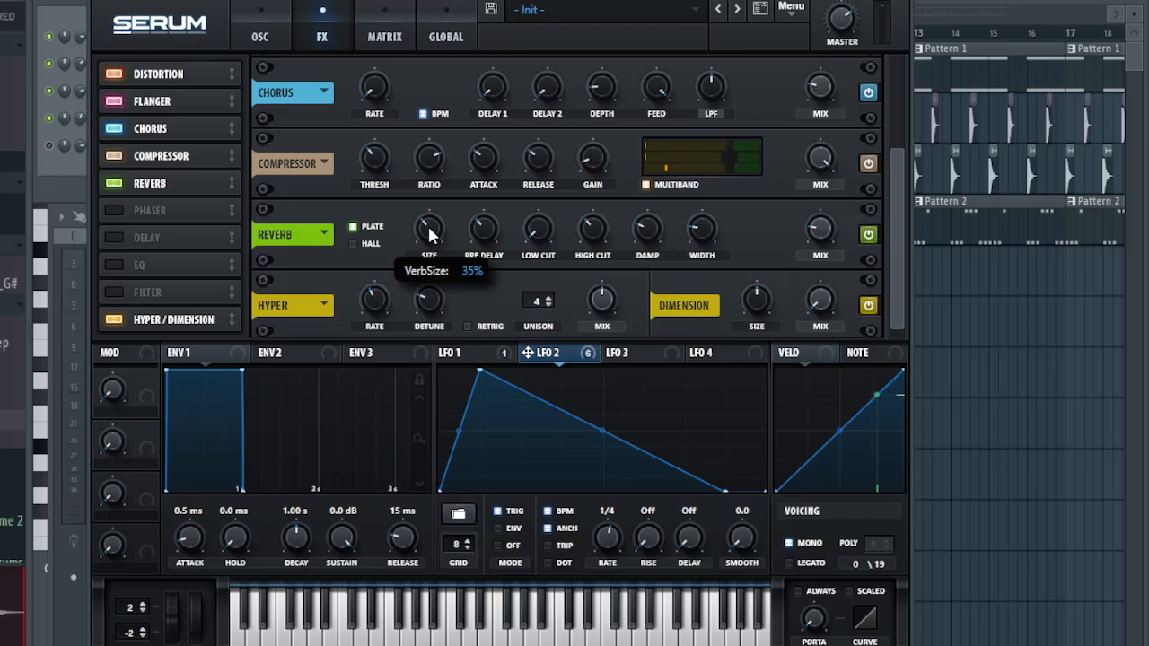
- Enable retrigger on the Hyper effect and set its unison to 7 voices
{"action": "scroll", "coordinate": [887, 280], "scroll_direction": "down", "scroll_amount": 1}
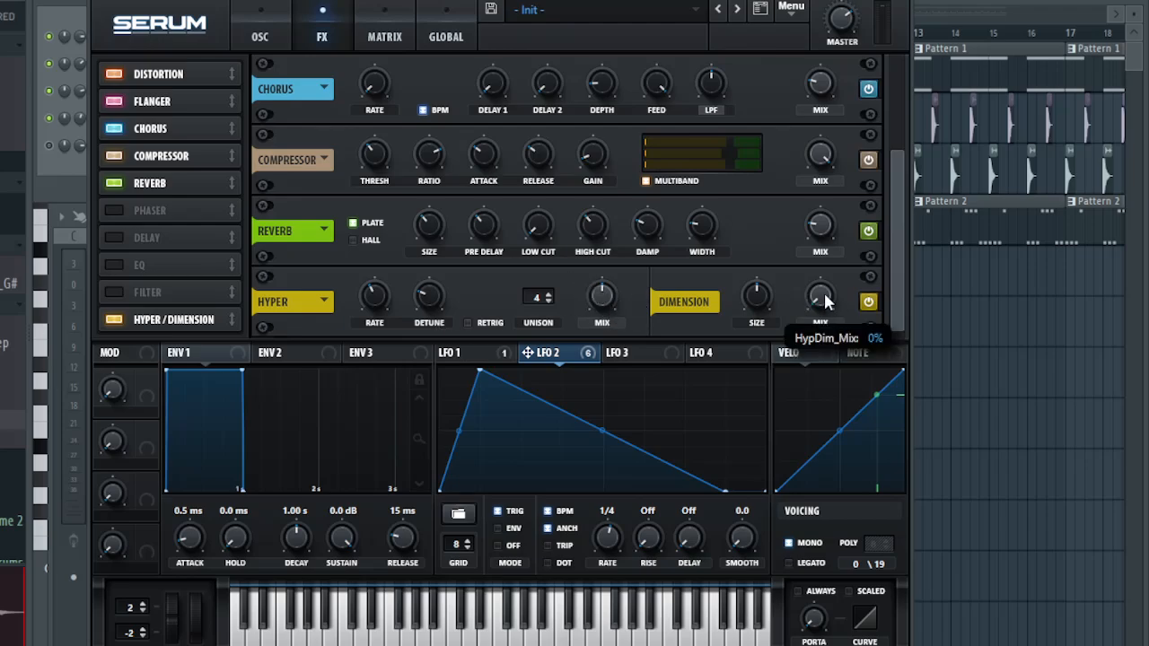
{"action": "mouse_move", "coordinate": [597, 299]}
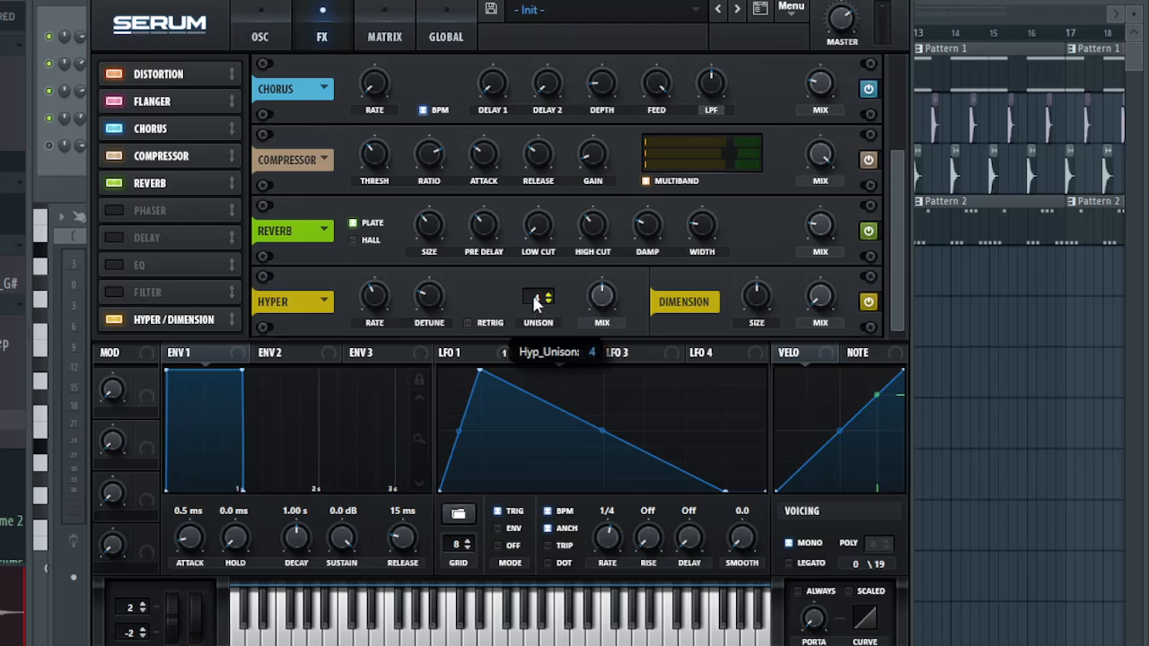
{"action": "left_click", "coordinate": [468, 324]}
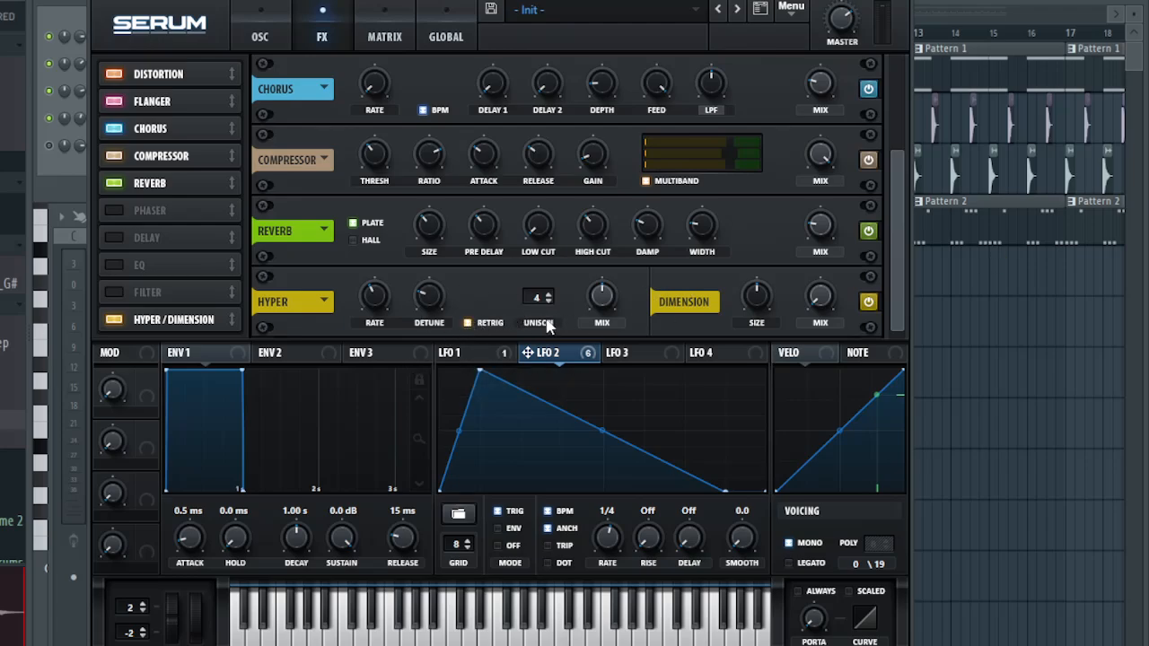
{"action": "left_click_drag", "start_coordinate": [536, 297], "coordinate": [537, 277]}
- Lower the Hyper effect's mix and reduce its detune to the minimum, and bypass the effect
{"action": "left_click_drag", "start_coordinate": [603, 297], "coordinate": [596, 347]}
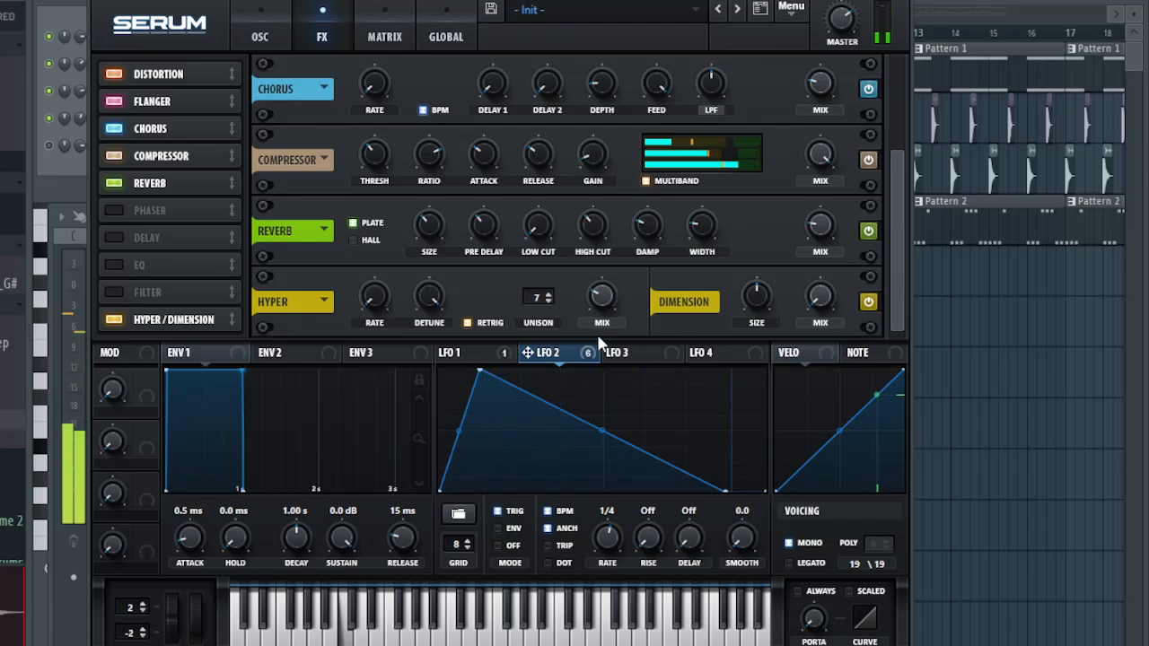
{"action": "left_click_drag", "start_coordinate": [435, 310], "coordinate": [436, 467]}
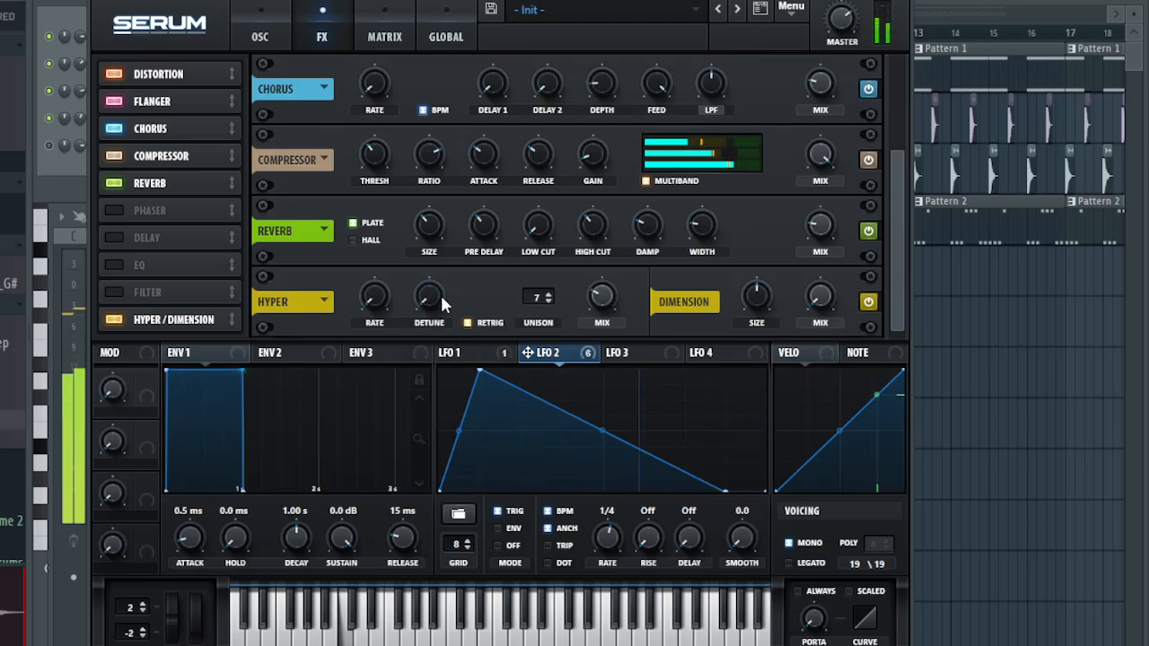
{"action": "left_click", "coordinate": [868, 303]}
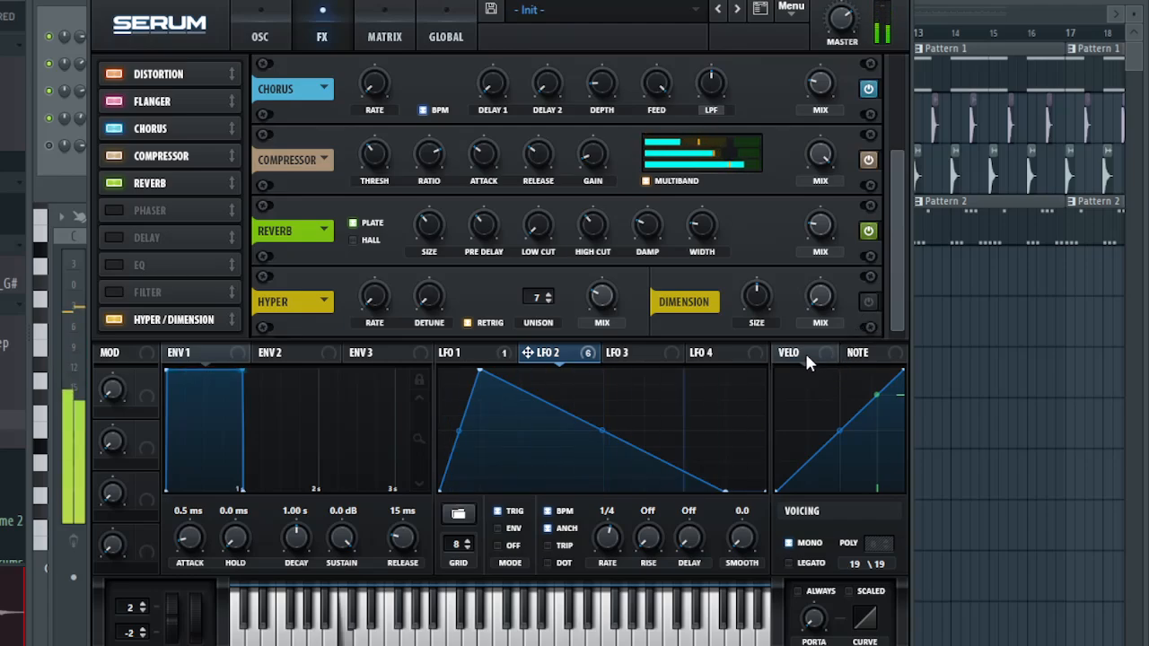